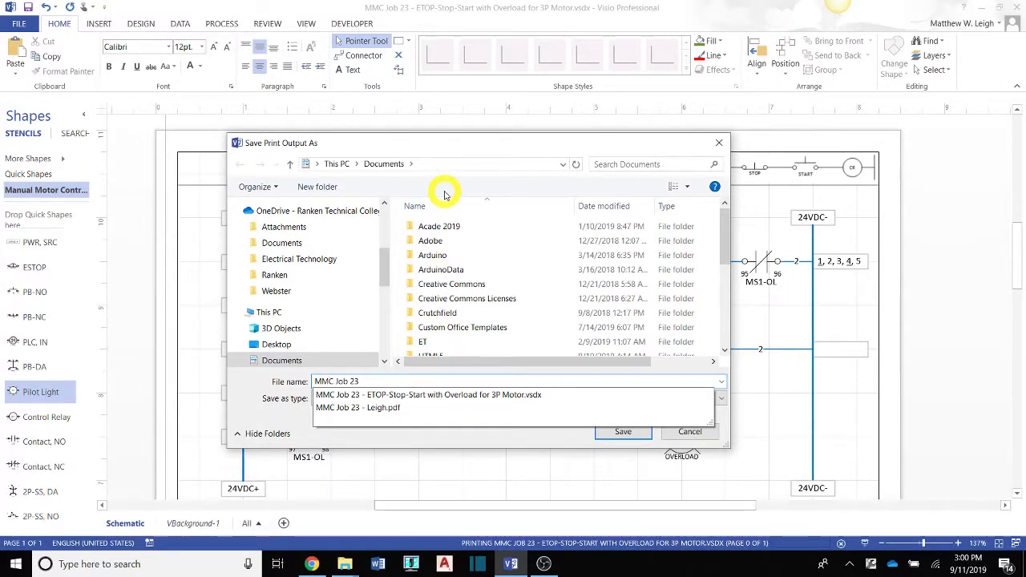
# Save the print output as a PDF named "MMC Job 23 - " plus the designer's last name in Documents, replacing the existing file.
pyautogui.write('- ')
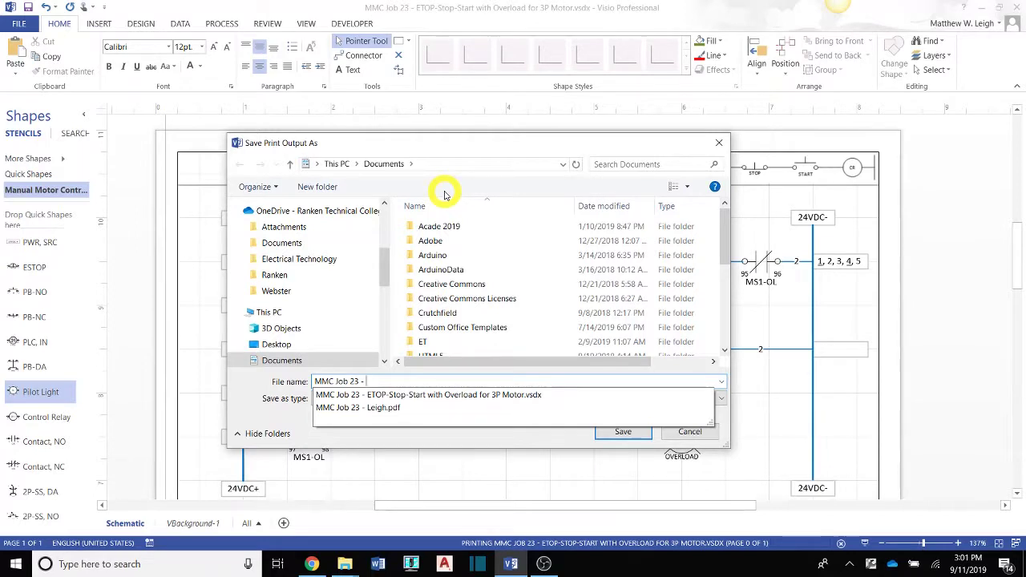
pyautogui.write('Leigh')
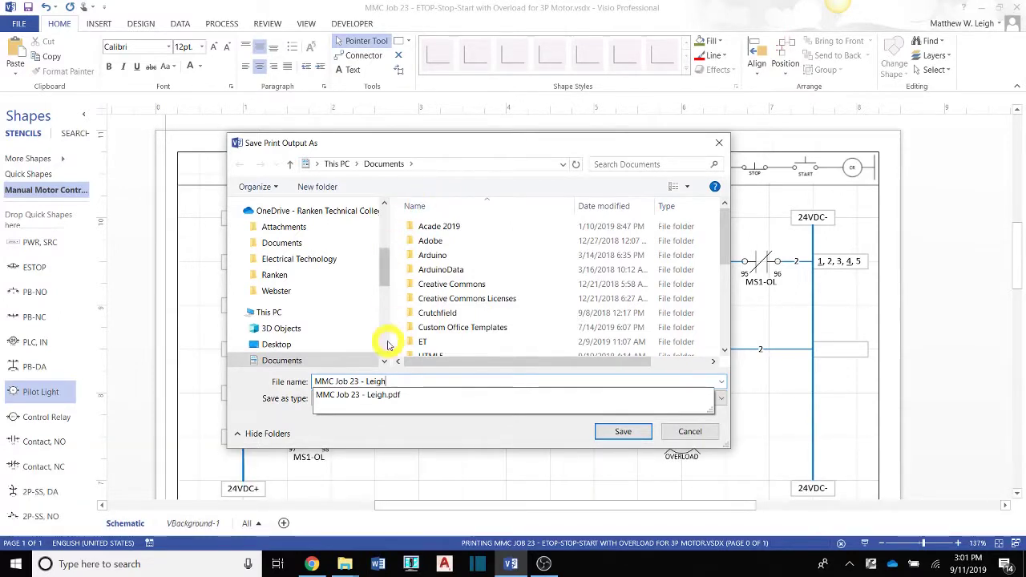
pyautogui.click(379, 394)
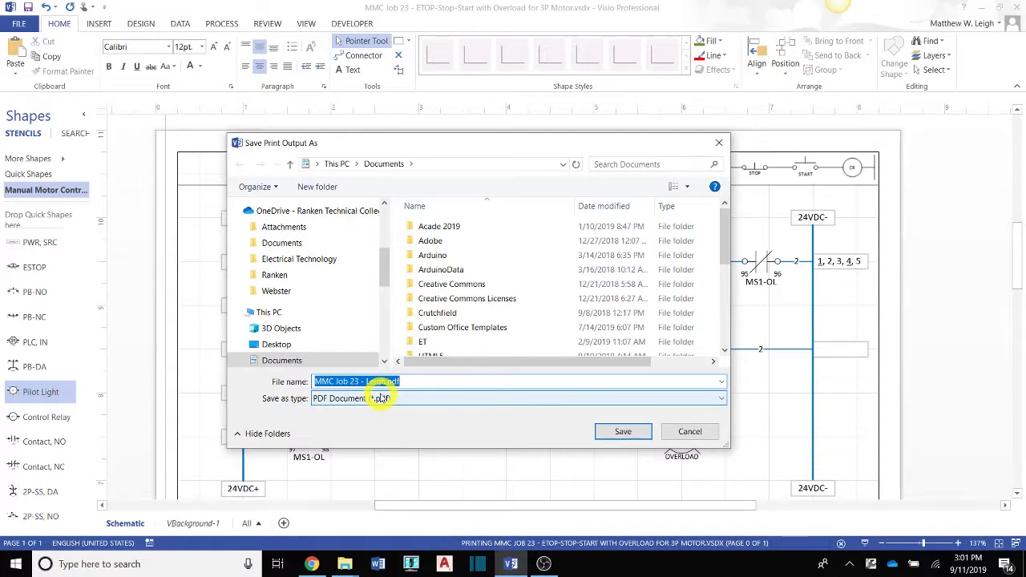
pyautogui.click(624, 433)
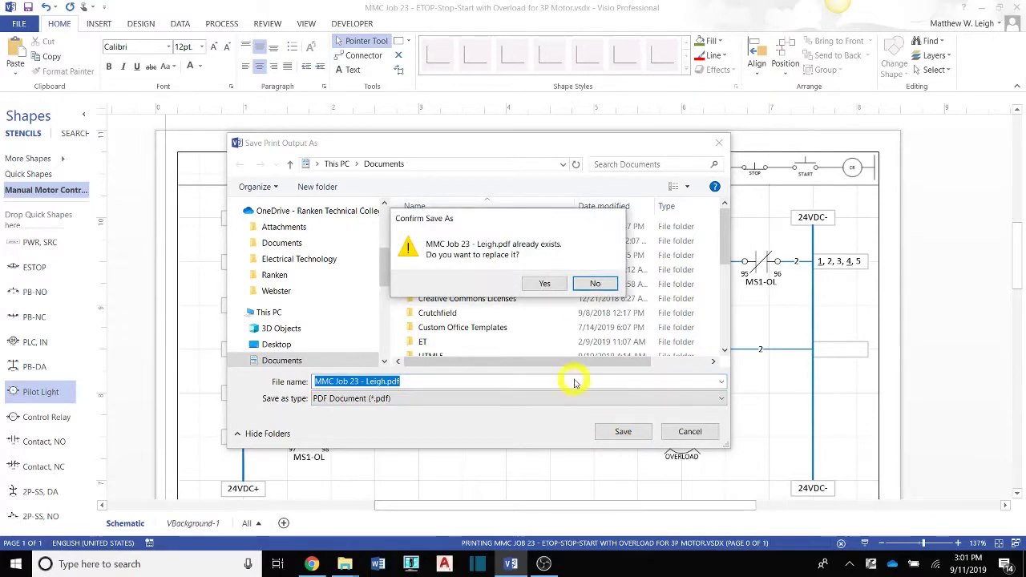
pyautogui.click(544, 284)
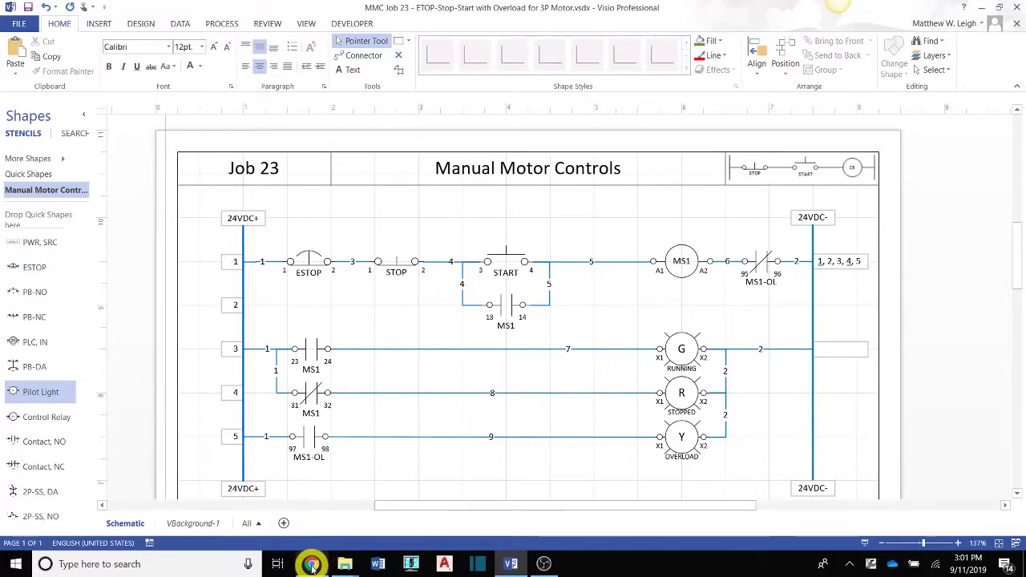
# Switch to File Explorer and show the contents of the Documents folder.
pyautogui.moveTo(311, 565)
pyautogui.click(175, 564)
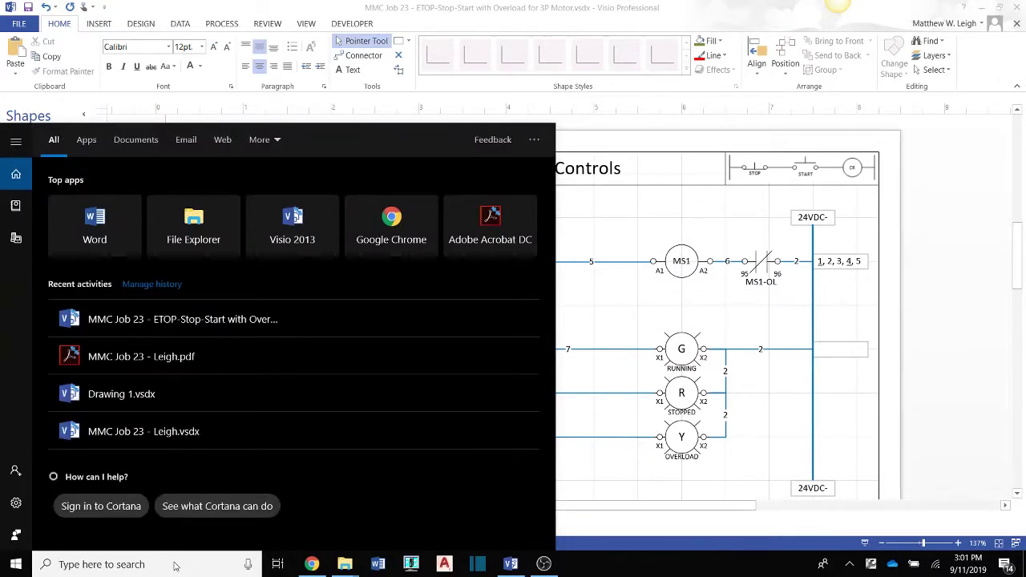
pyautogui.write('file')
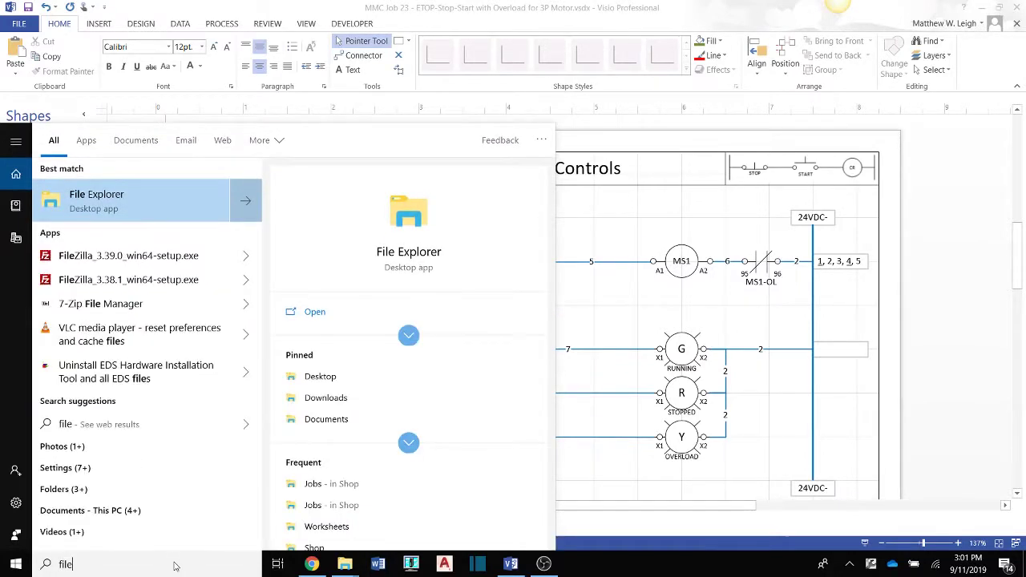
pyautogui.click(131, 203)
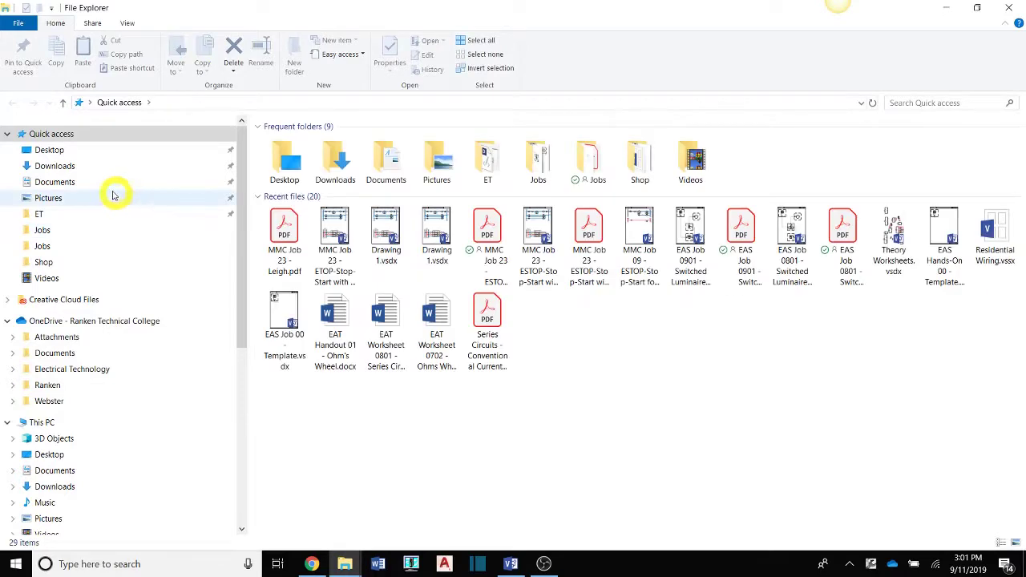
pyautogui.click(89, 184)
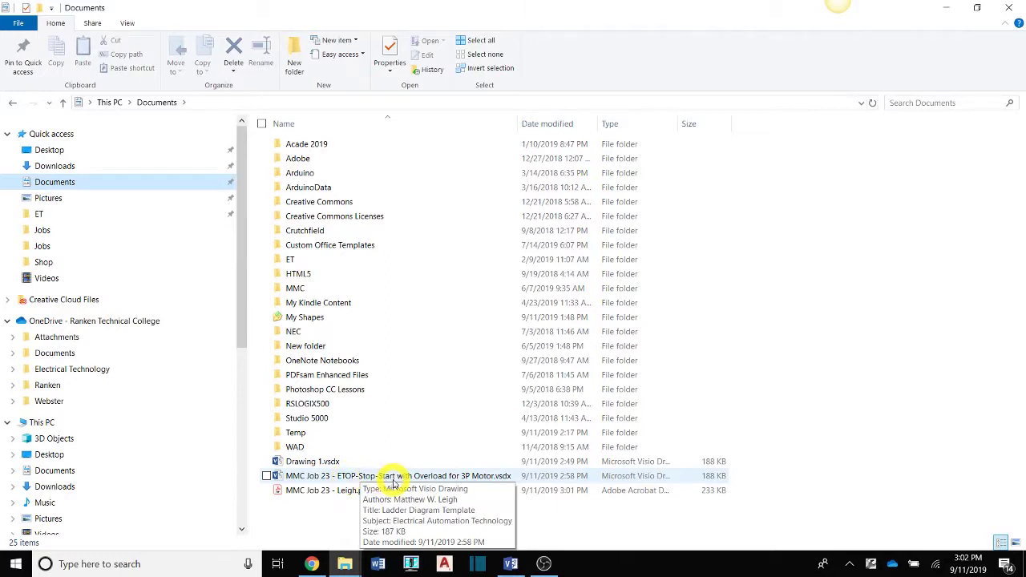
# Open the exported MMC Job 23 PDF, review its diagrams from the control ladder to the three-phase motor wiring, and close it.
pyautogui.click(337, 492)
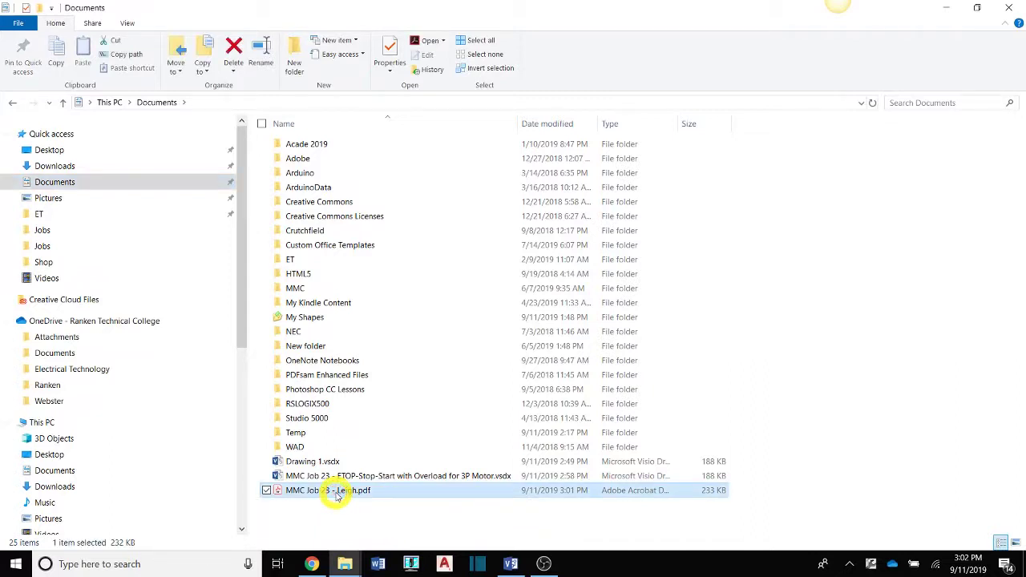
pyautogui.doubleClick(337, 492)
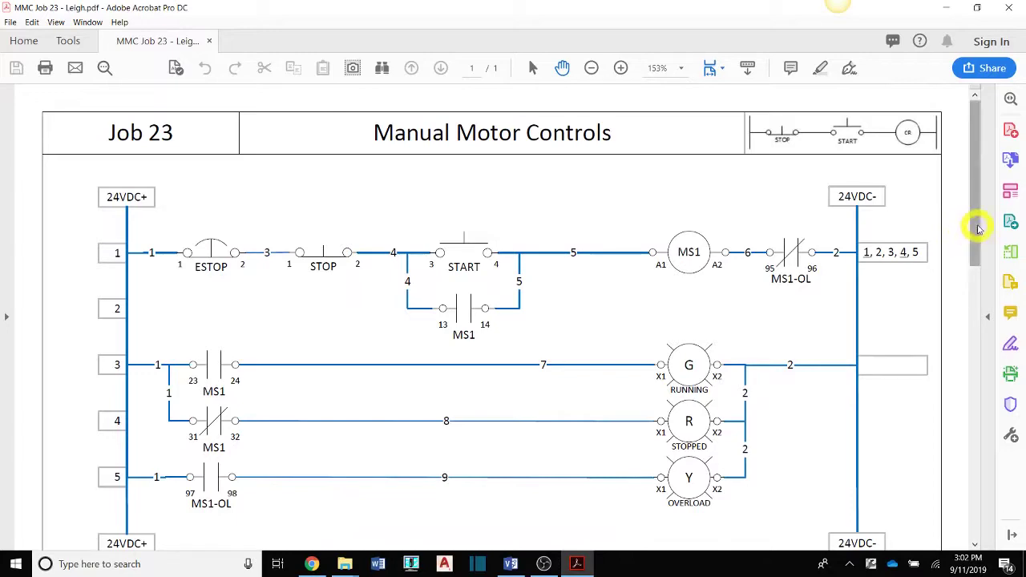
pyautogui.moveTo(978, 229); pyautogui.dragTo(1014, 215)
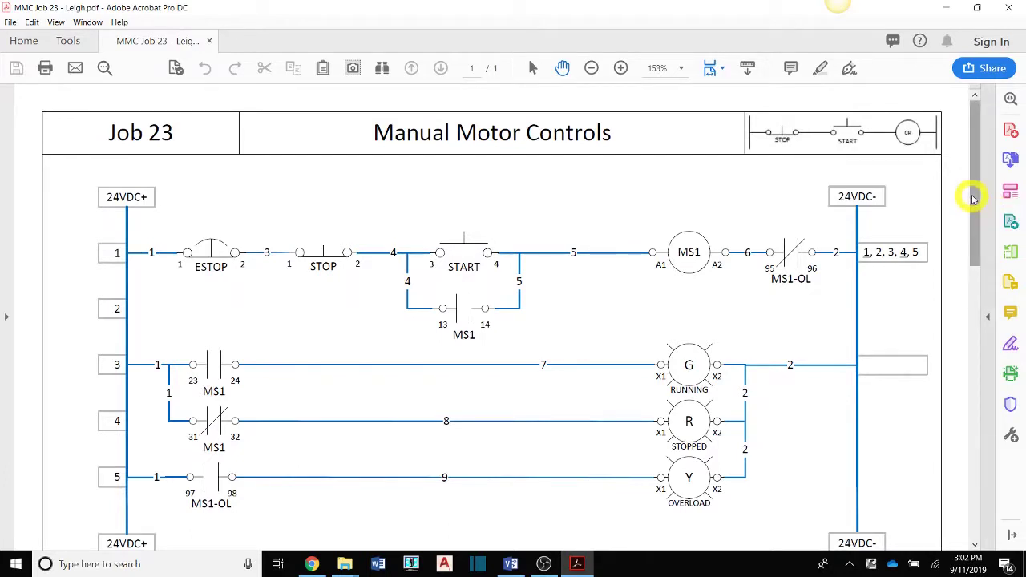
pyautogui.moveTo(970, 194); pyautogui.dragTo(999, 195)
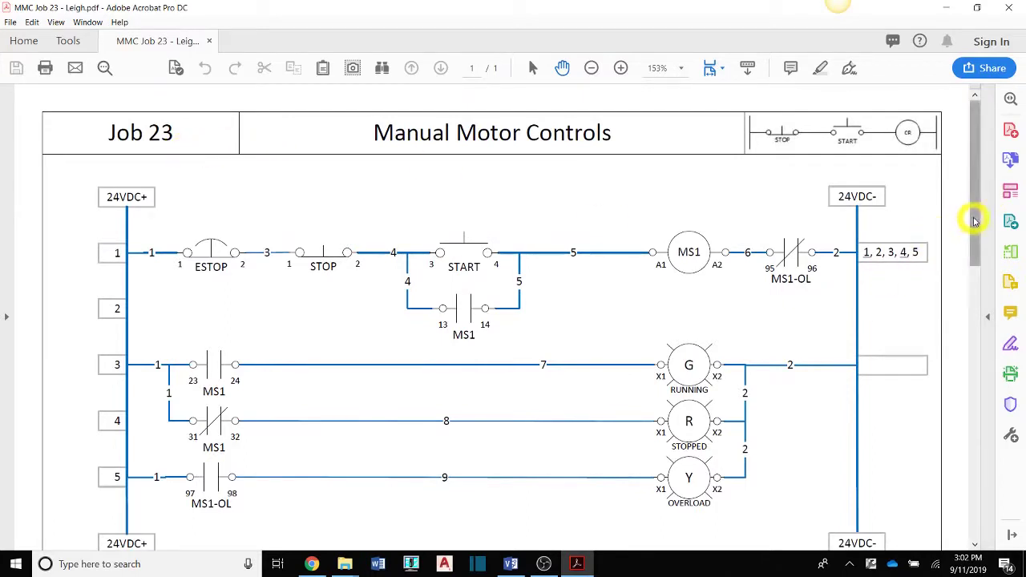
pyautogui.moveTo(973, 218); pyautogui.dragTo(1001, 441)
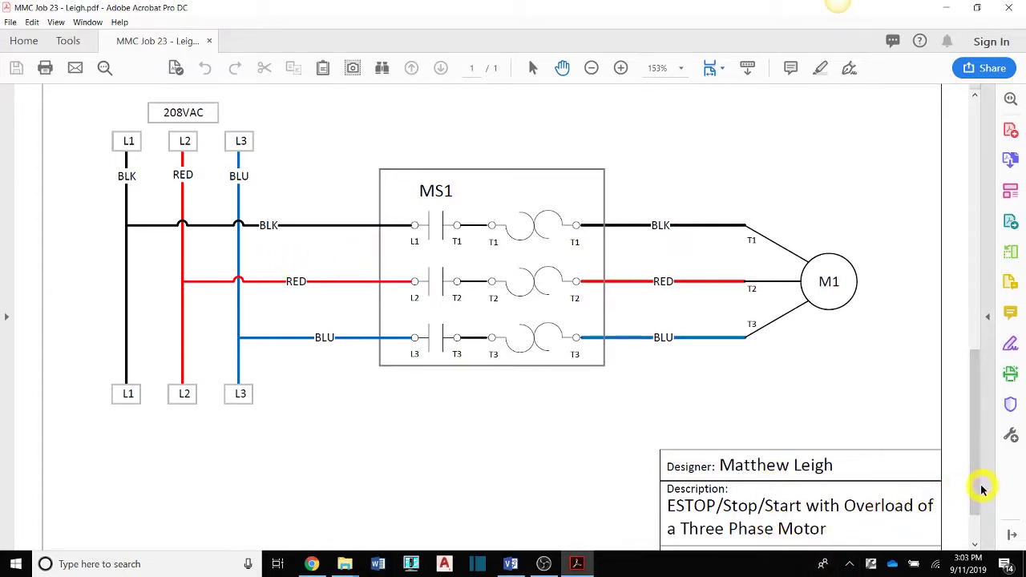
pyautogui.moveTo(982, 488); pyautogui.dragTo(1000, 190)
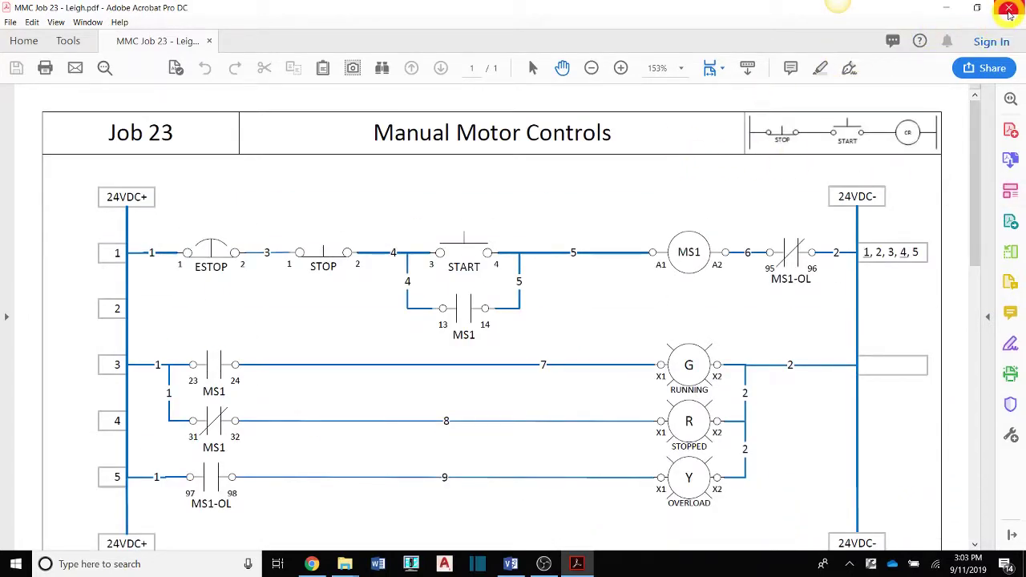
pyautogui.click(1009, 11)
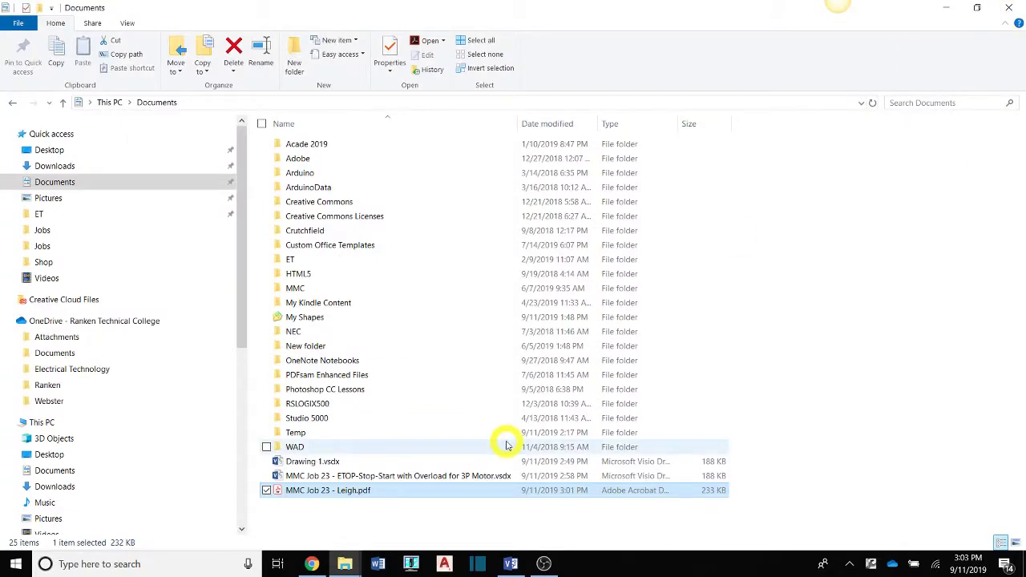
# Switch to Chrome and open the MMC Job 23 - ESTOP-Stop-Start with Overload for 3P Motor assignment in Coursework.
pyautogui.click(314, 564)
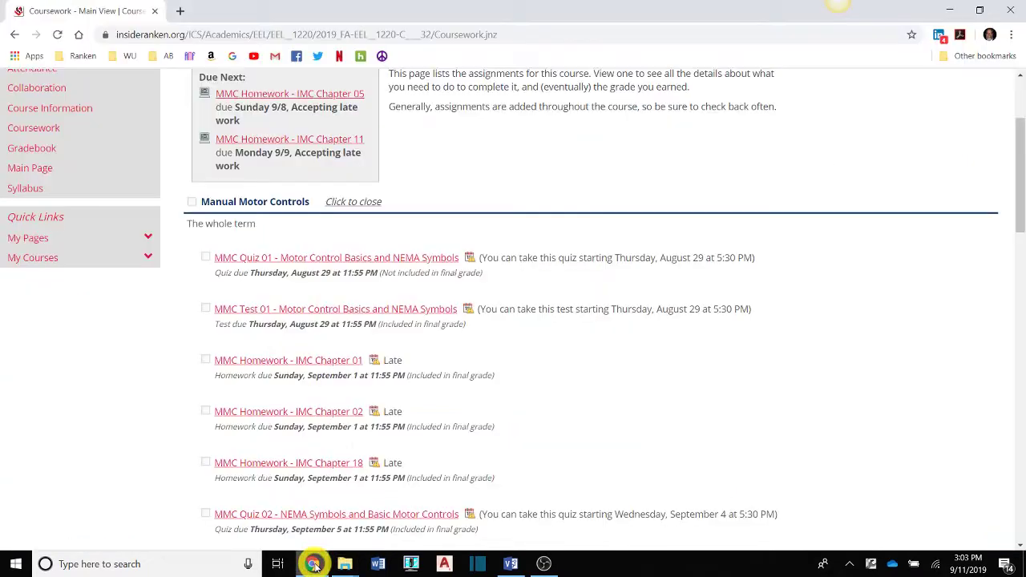
pyautogui.moveTo(1019, 192); pyautogui.dragTo(1021, 464)
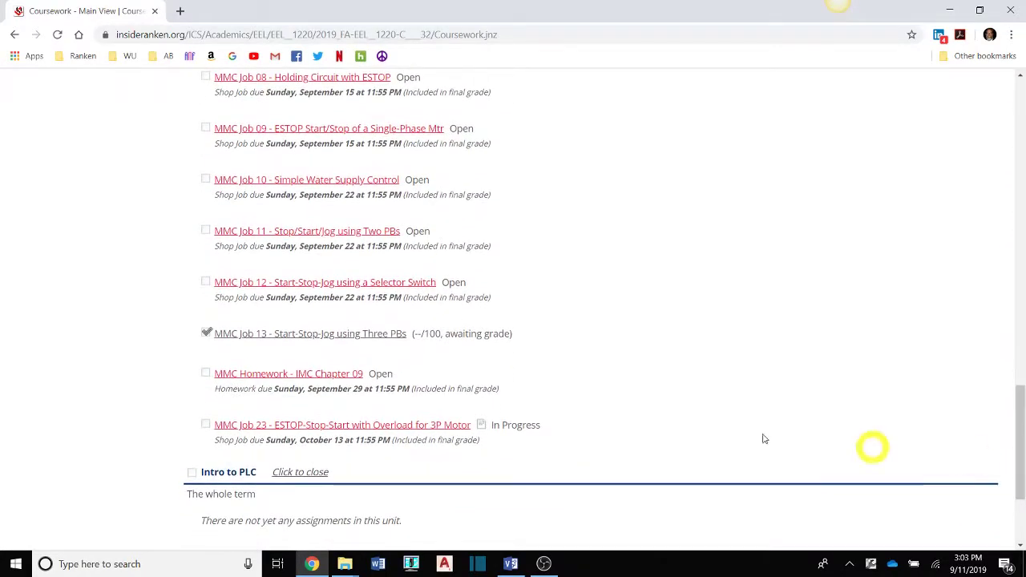
pyautogui.click(319, 427)
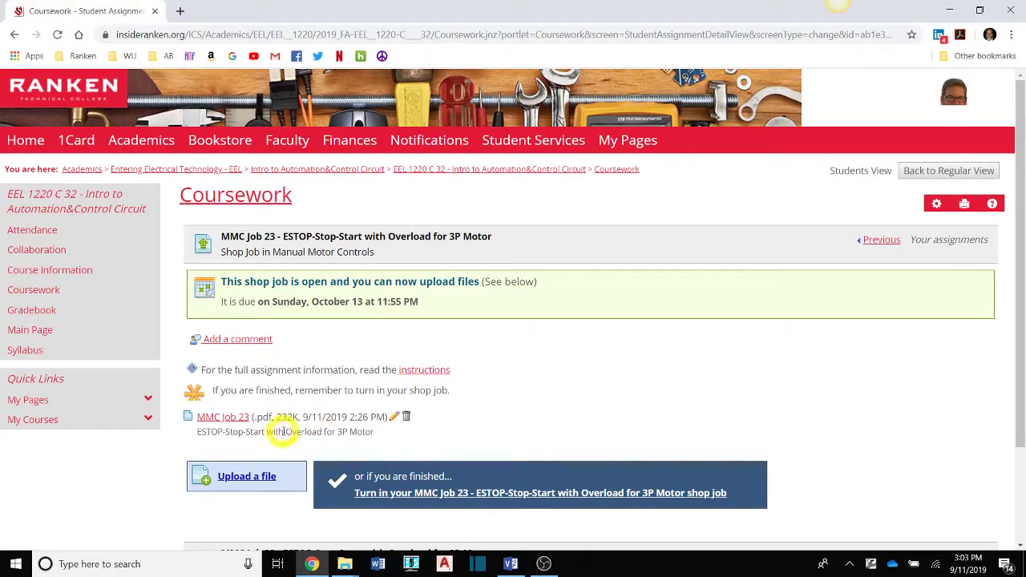
# Upload the exported MMC Job 23 PDF from Documents to the file manager and insert it as the assignment's file.
pyautogui.click(238, 478)
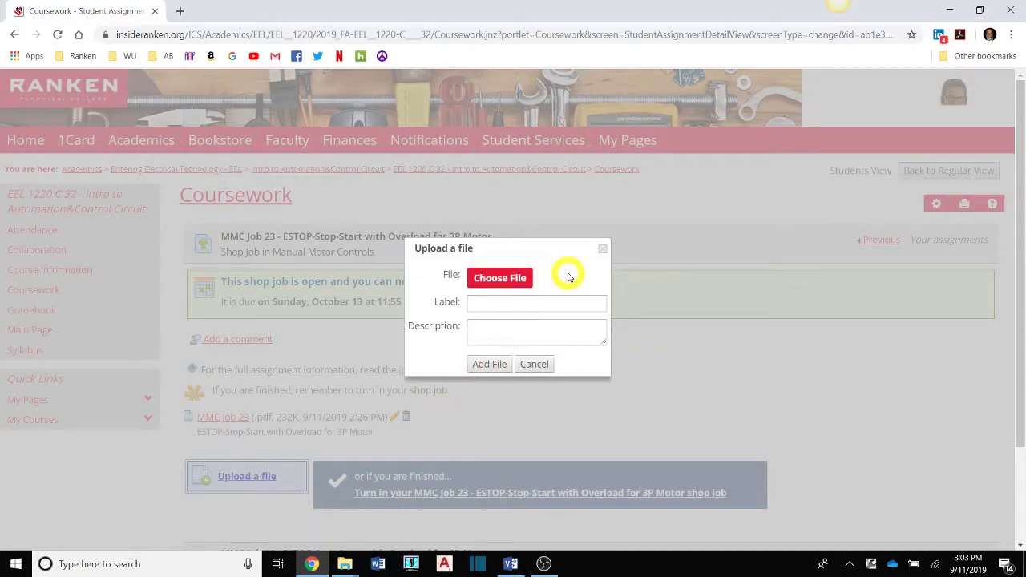
pyautogui.click(511, 278)
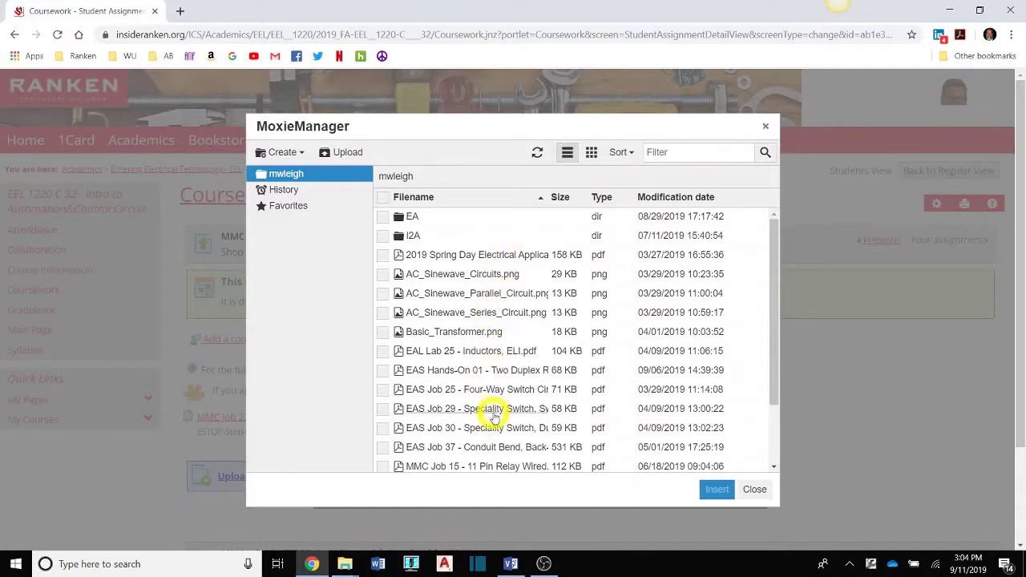
pyautogui.click(349, 154)
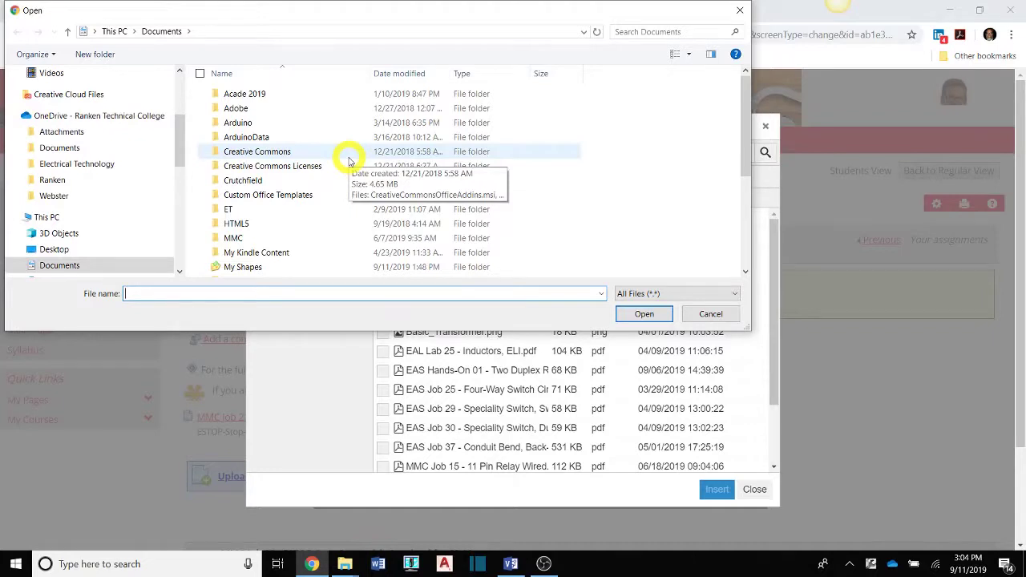
pyautogui.moveTo(179, 144); pyautogui.dragTo(183, 80)
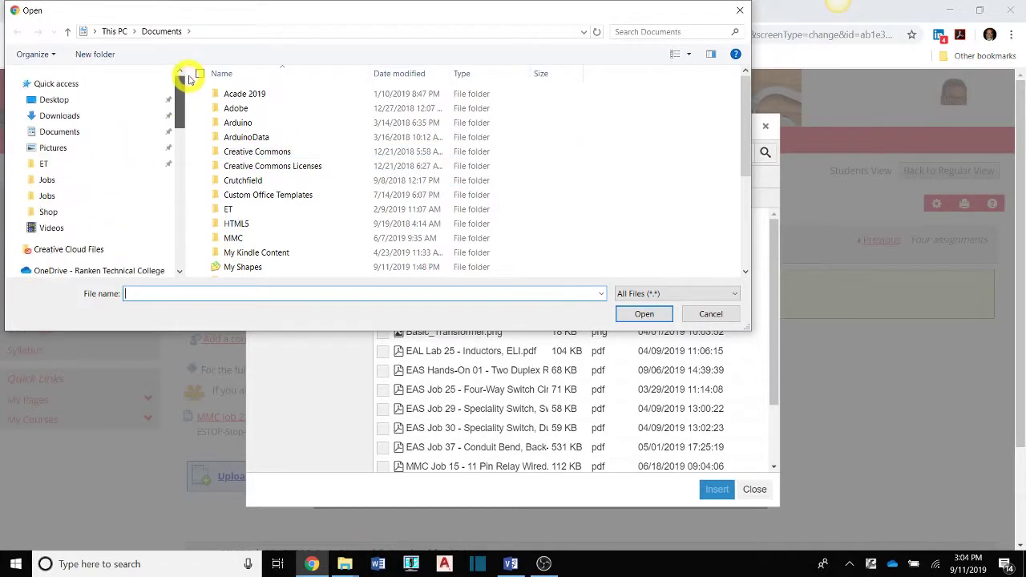
pyautogui.click(88, 132)
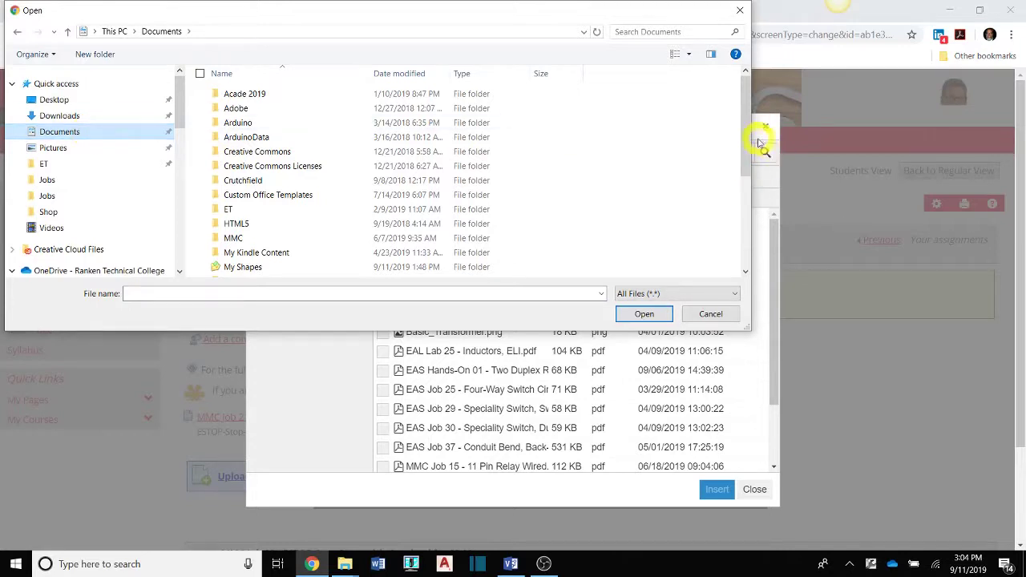
pyautogui.moveTo(743, 136); pyautogui.dragTo(753, 240)
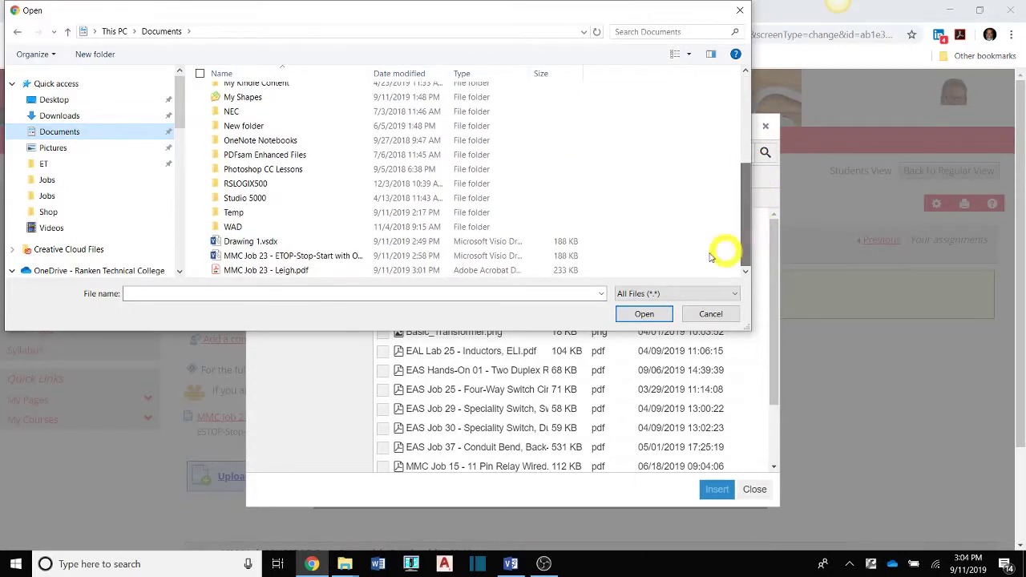
pyautogui.click(243, 273)
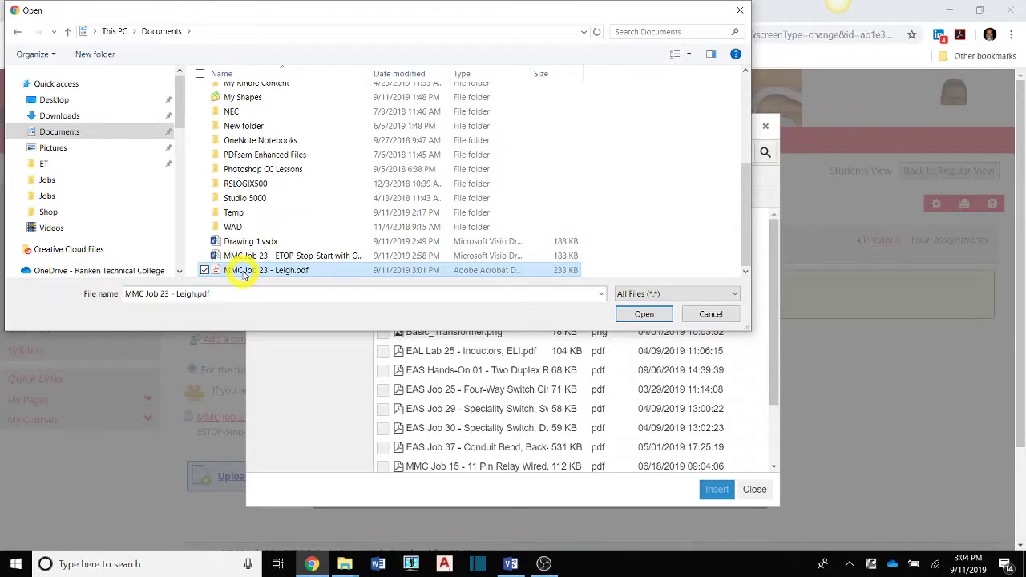
pyautogui.click(635, 315)
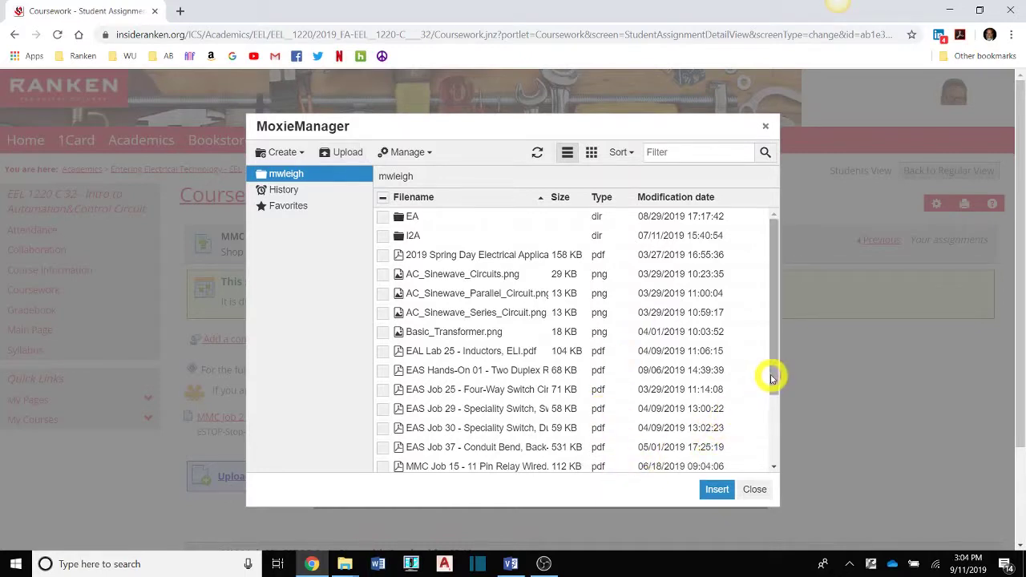
pyautogui.moveTo(769, 374); pyautogui.dragTo(765, 446)
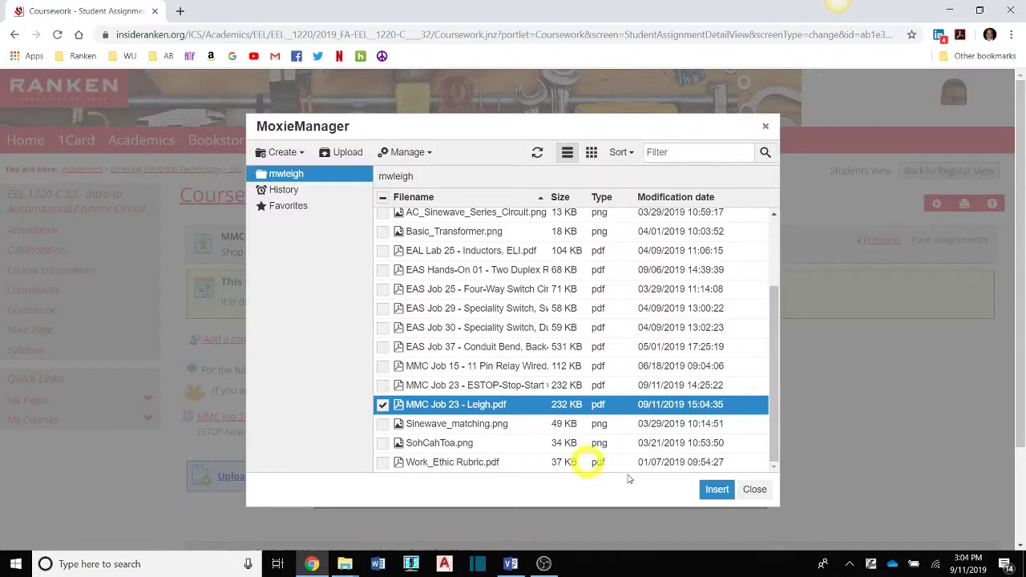
pyautogui.click(712, 491)
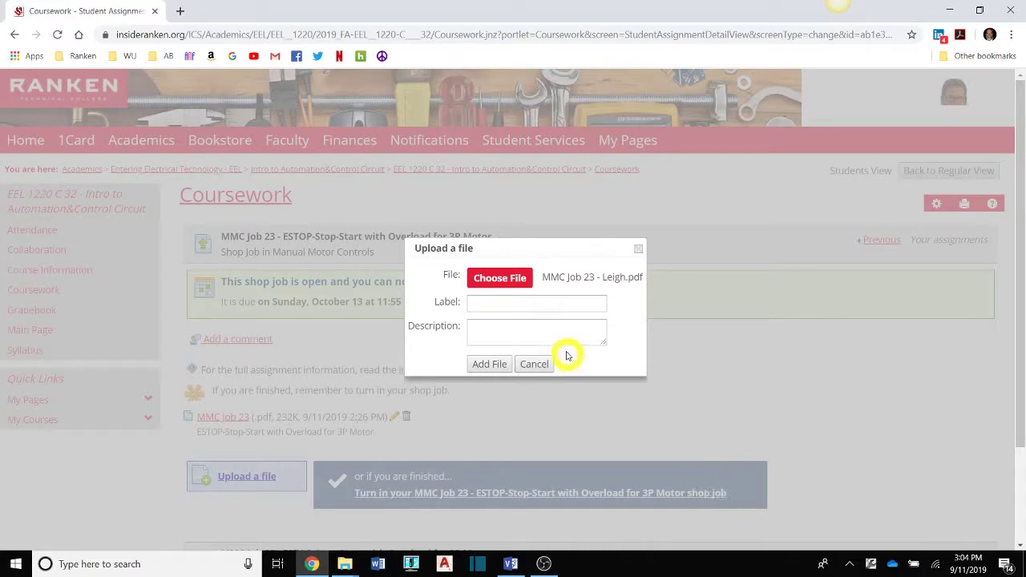
# Label the uploaded file "MMC Job 23" and add it to the assignment.
pyautogui.click(559, 301)
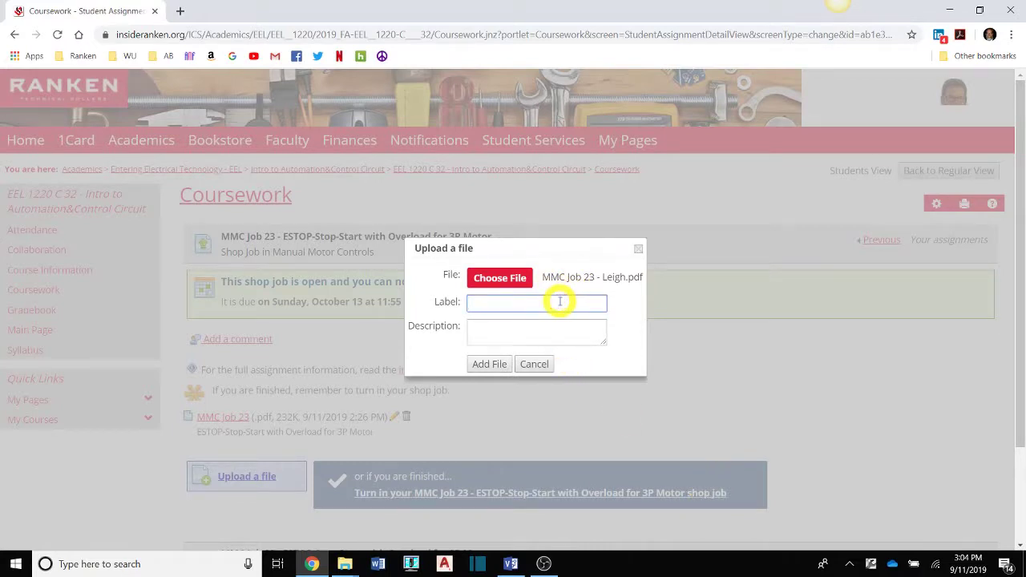
pyautogui.write('MMC Ho')
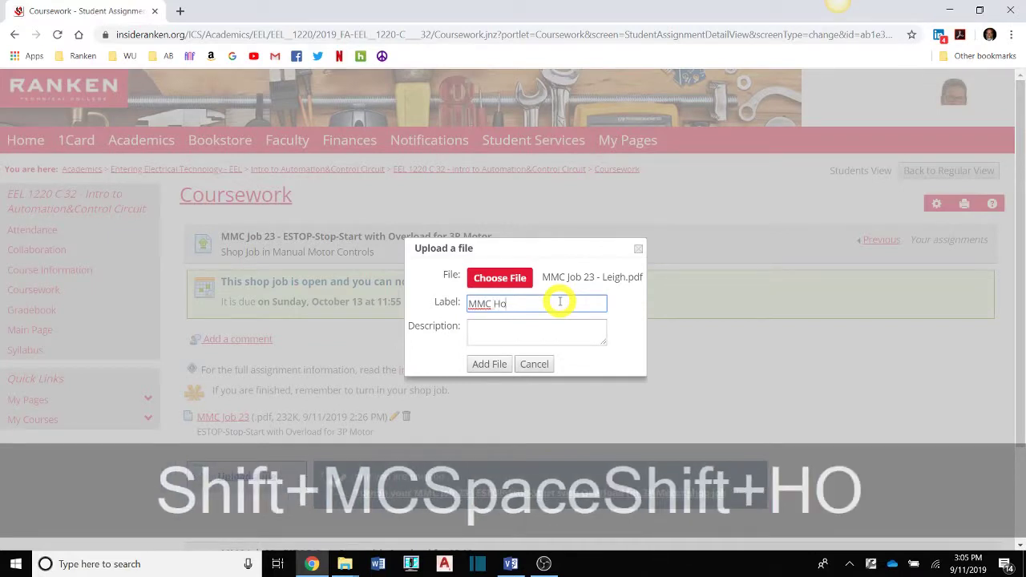
pyautogui.press('BackSpace')
pyautogui.write('Job23')
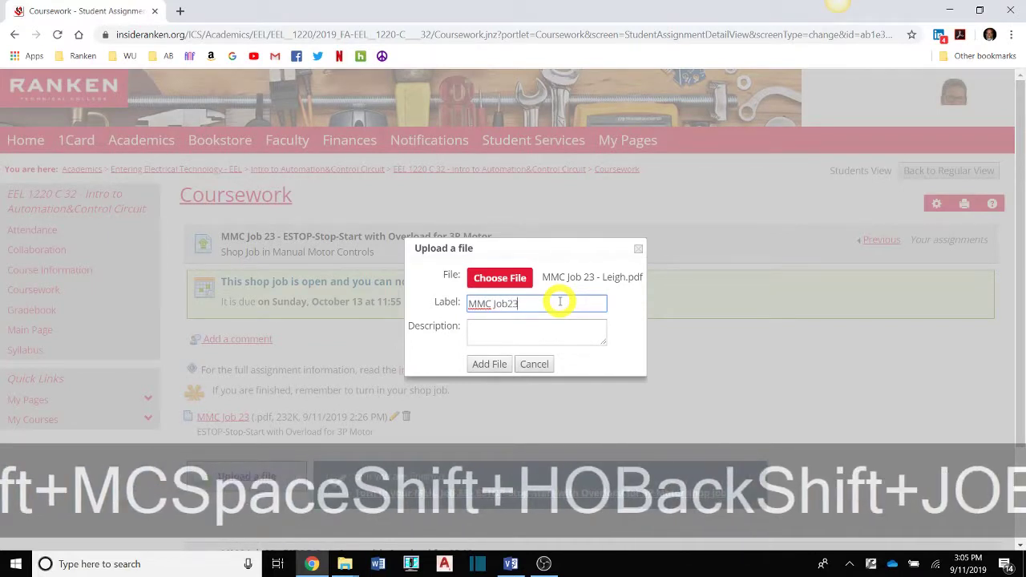
pyautogui.click(509, 304)
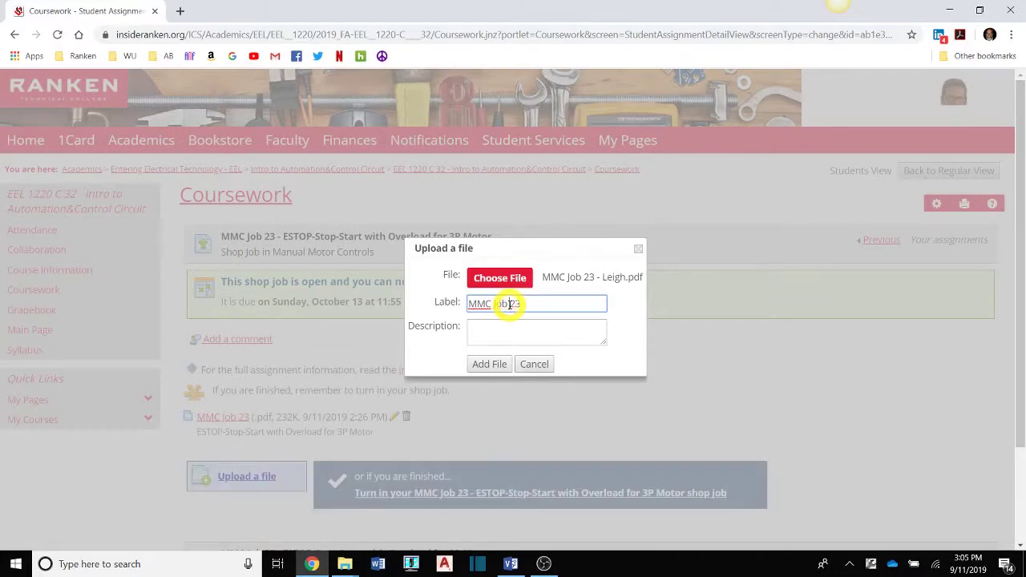
pyautogui.click(496, 366)
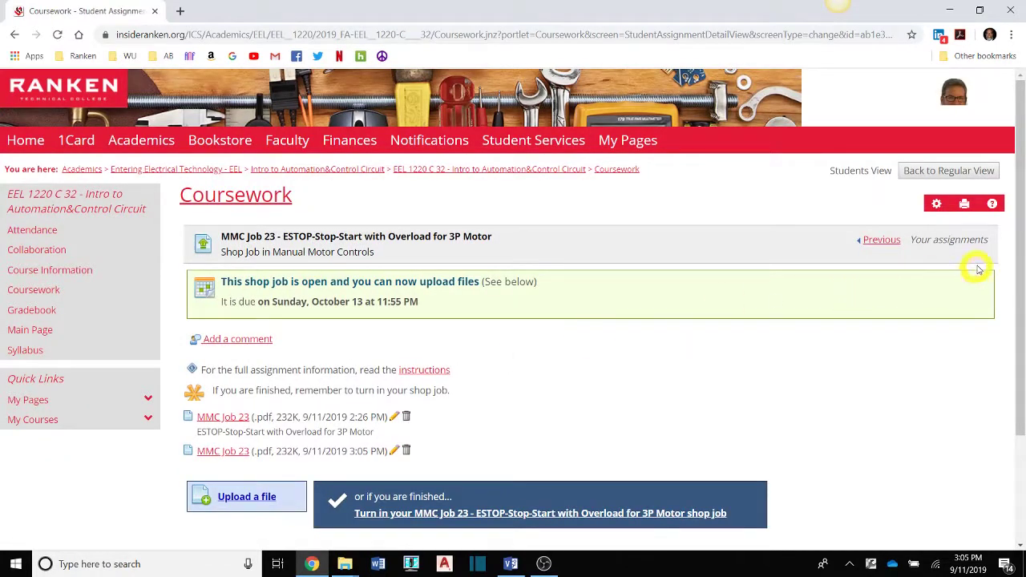
# Turn in the MMC Job 23 shop job and check the submitted PDF uploaded at 3:05 PM, closing its preview.
pyautogui.moveTo(1020, 247); pyautogui.dragTo(1019, 321)
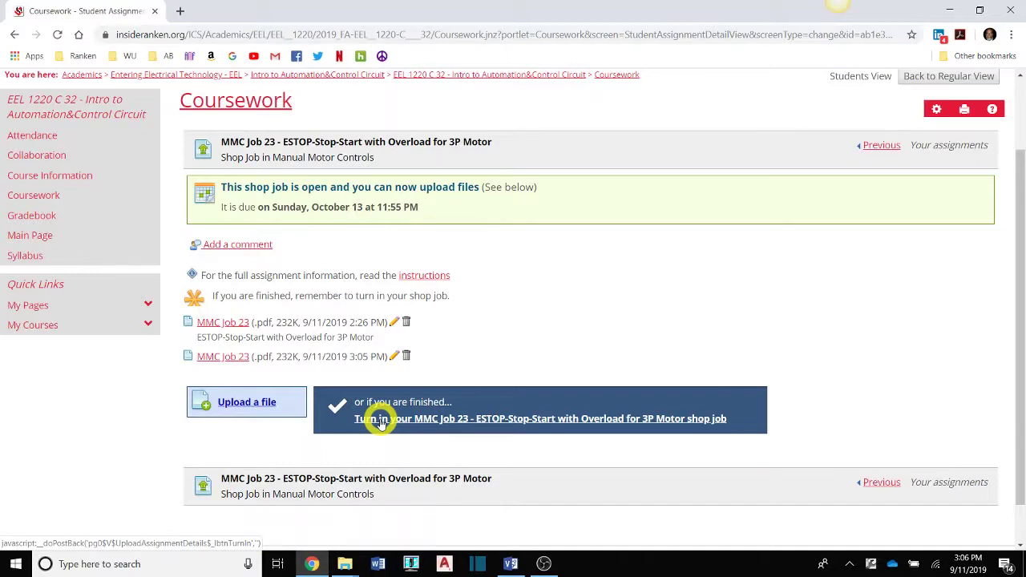
pyautogui.click(381, 419)
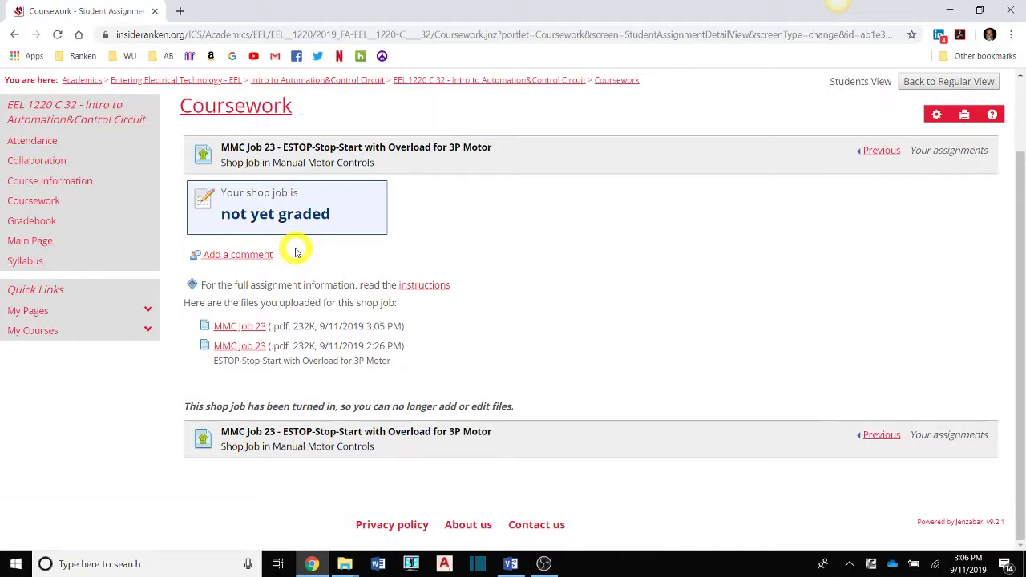
pyautogui.click(251, 326)
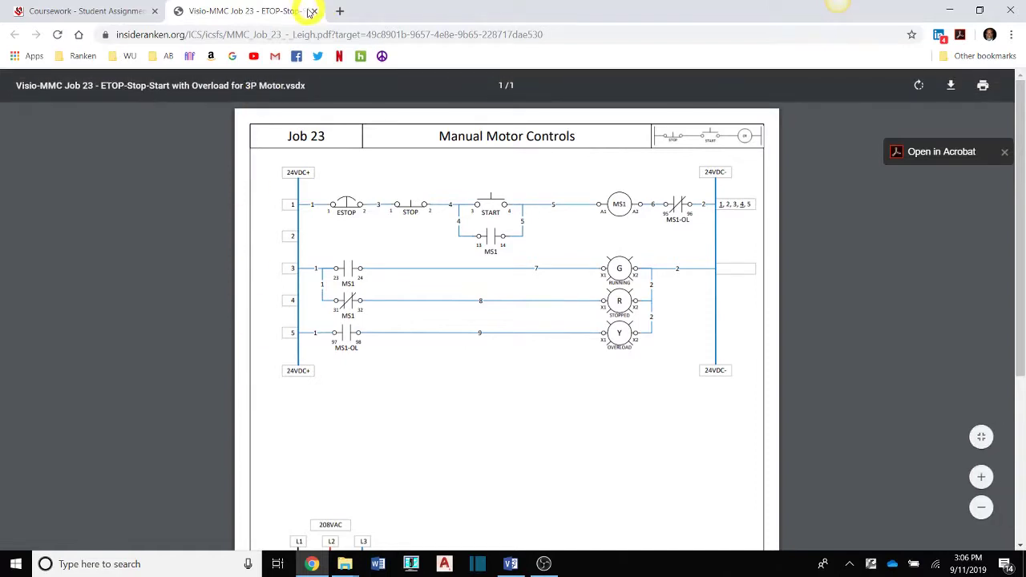
pyautogui.click(315, 11)
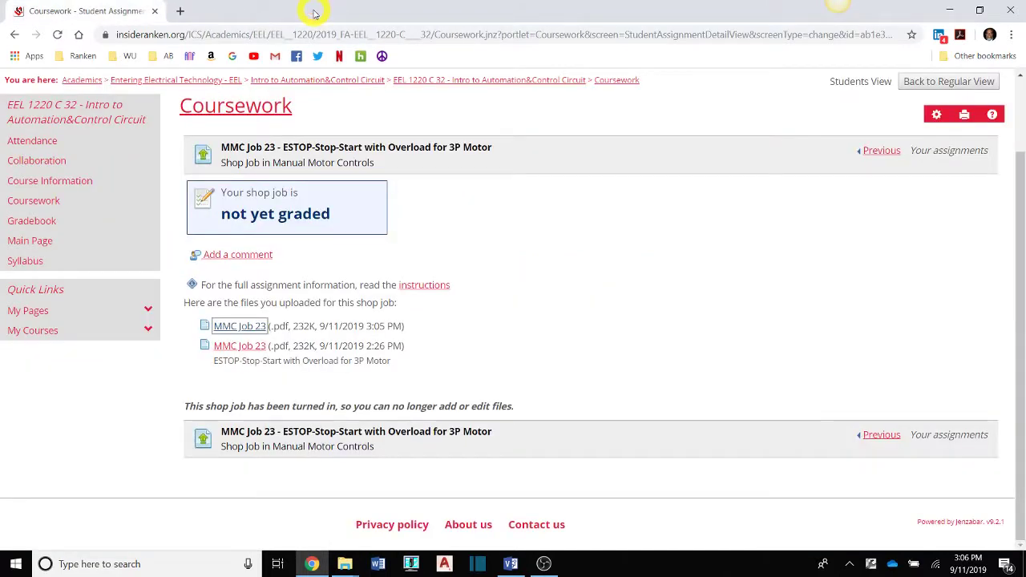